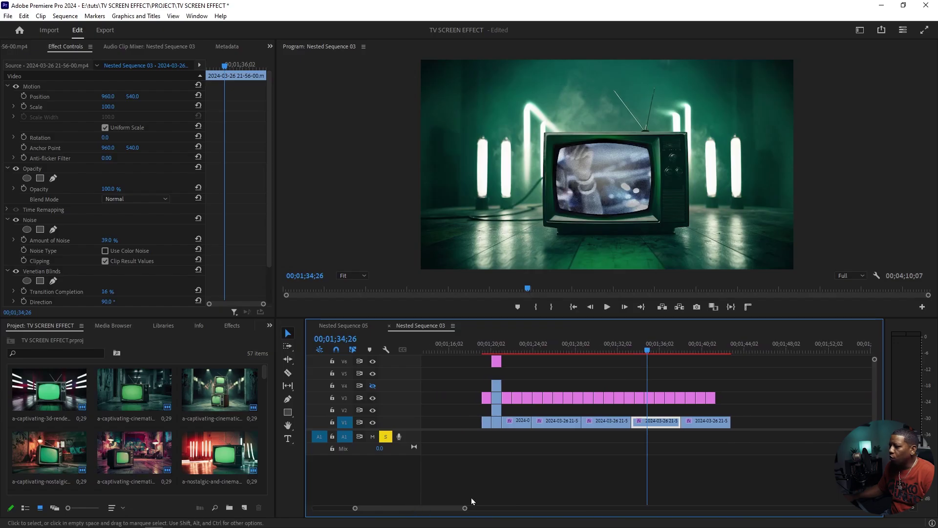
# Play back the sequence, place the selected retro TV PNGs later on V3, and copy the footage beneath
pyautogui.moveTo(648, 350); pyautogui.dragTo(482, 364)
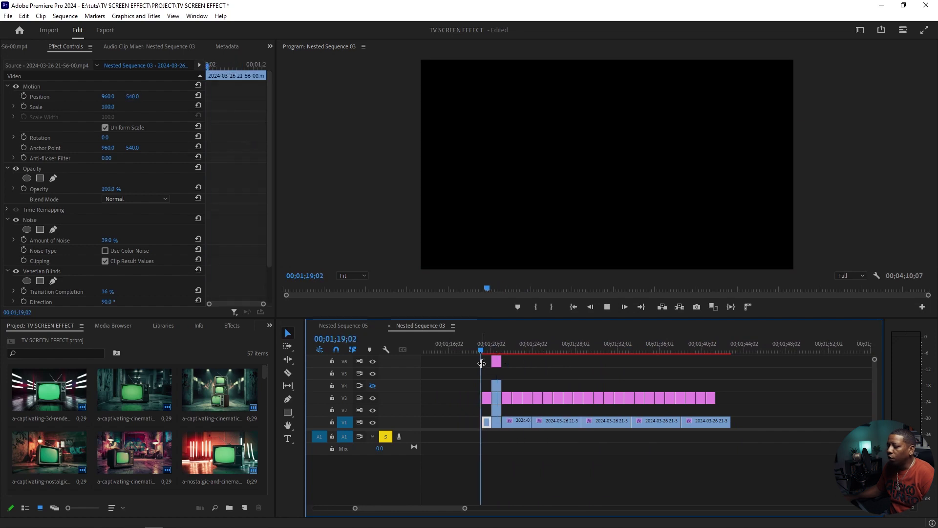
pyautogui.press('space')
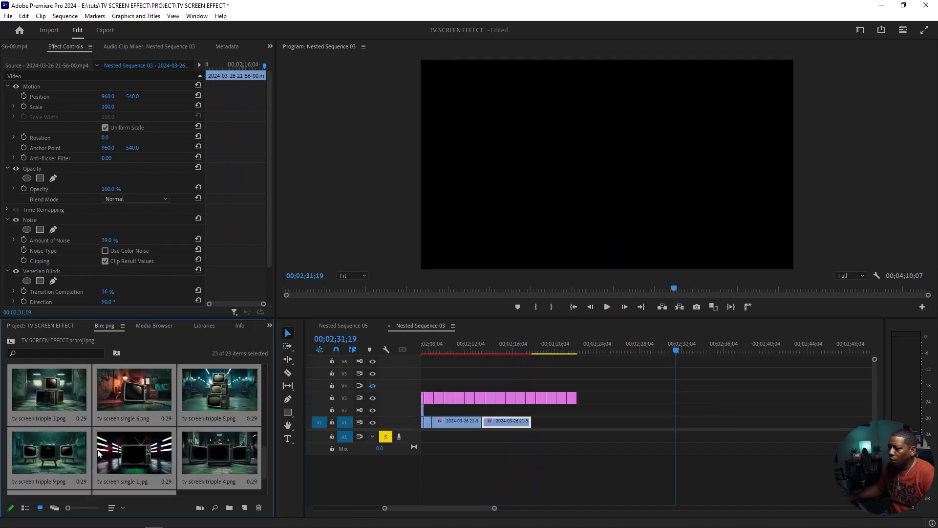
pyautogui.moveTo(39, 464); pyautogui.dragTo(687, 400)
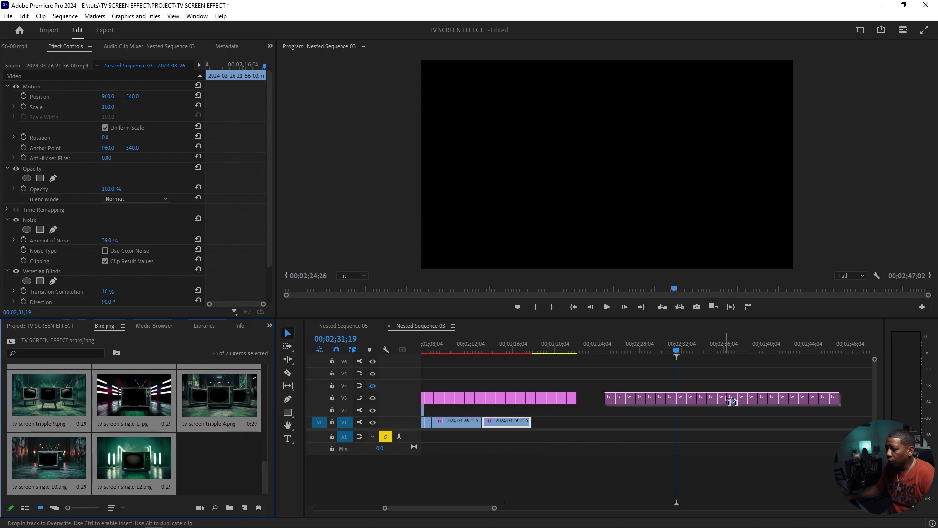
pyautogui.moveTo(686, 400); pyautogui.dragTo(744, 400)
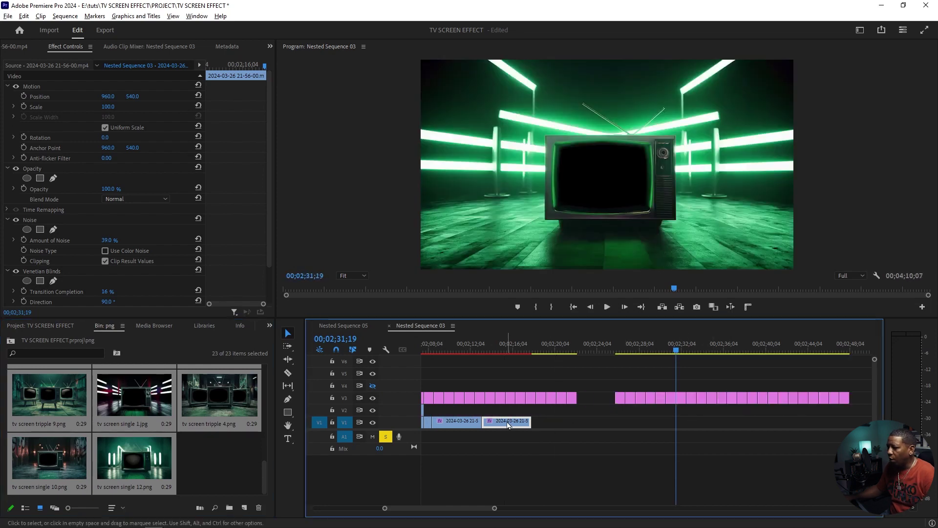
pyautogui.moveTo(508, 425); pyautogui.dragTo(640, 425)
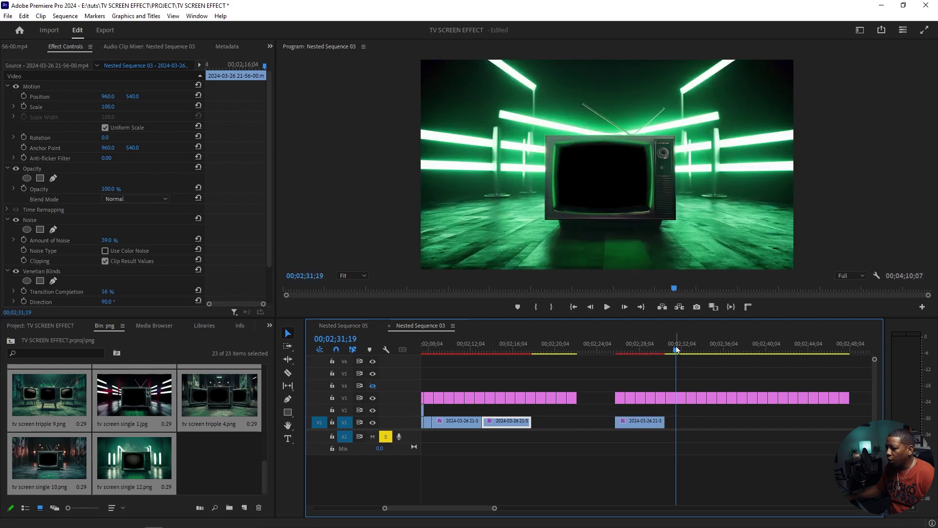
# Raise the 'tv screen tripple 7' still to V5 and scale the V1 footage down to 22%
pyautogui.moveTo(676, 350); pyautogui.dragTo(615, 354)
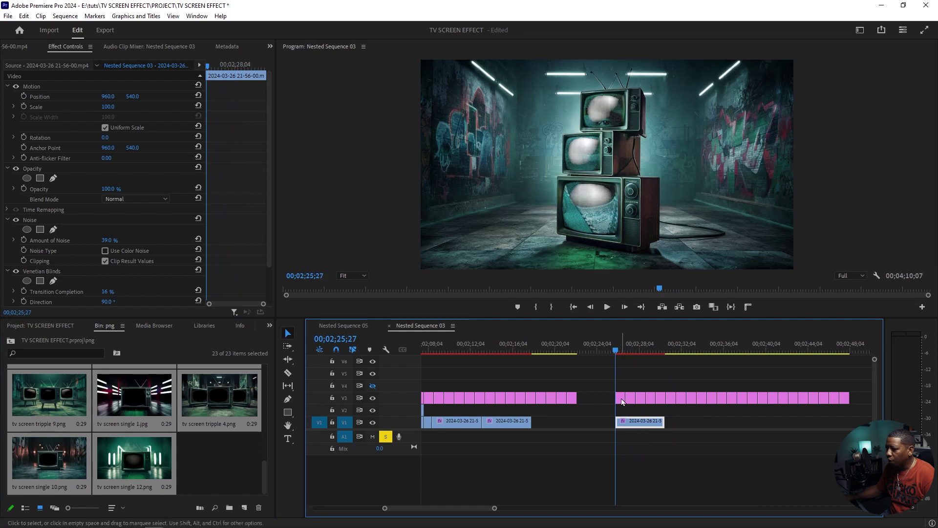
pyautogui.moveTo(621, 401); pyautogui.dragTo(620, 374)
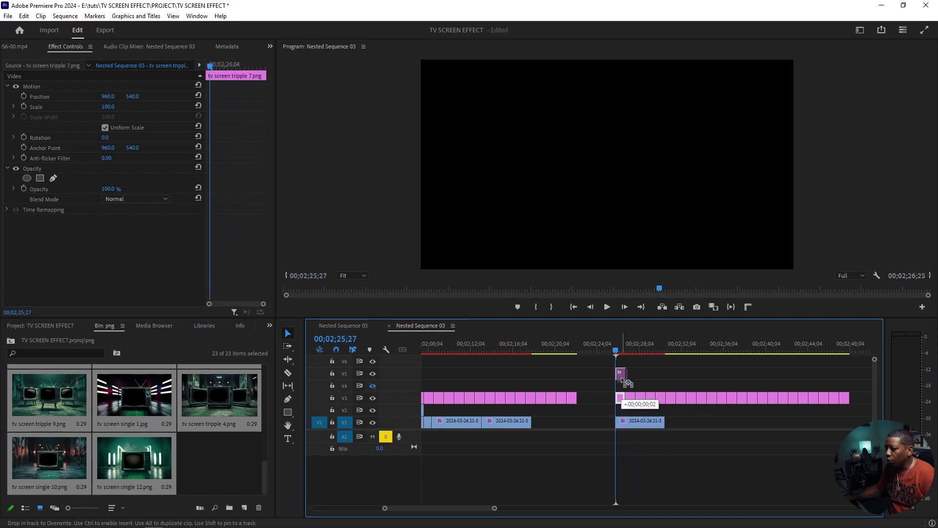
pyautogui.click(616, 351)
pyautogui.click(628, 421)
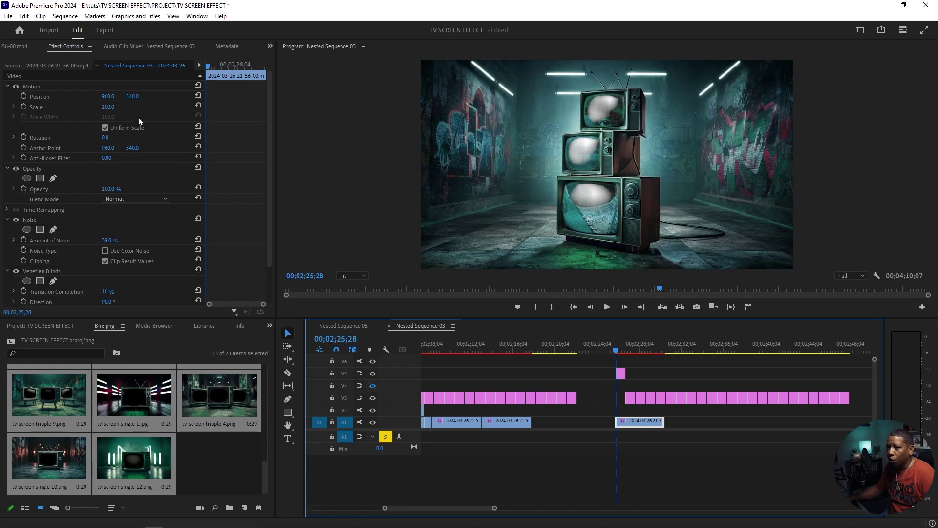
pyautogui.moveTo(111, 110); pyautogui.dragTo(72, 110)
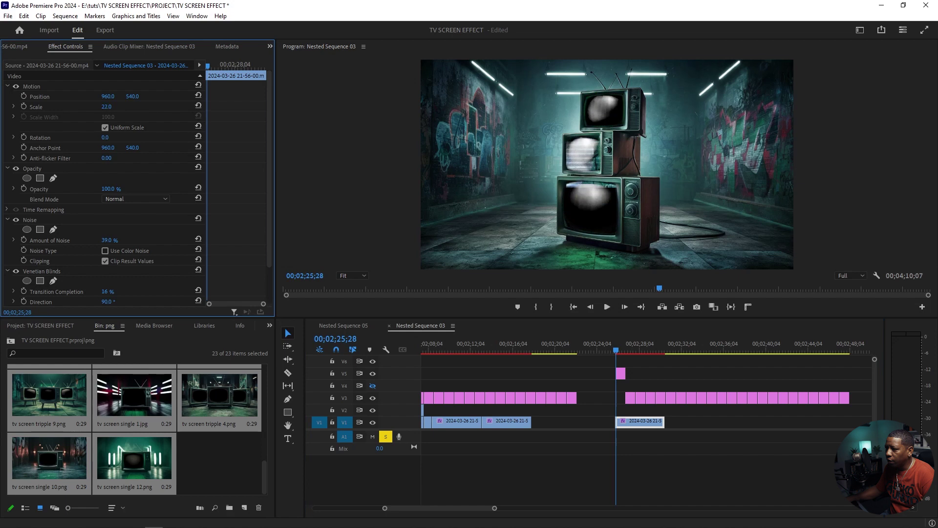
# Lower, tilt 4° and enlarge the footage so it fills the bottom TV screen
pyautogui.moveTo(132, 96); pyautogui.dragTo(237, 97)
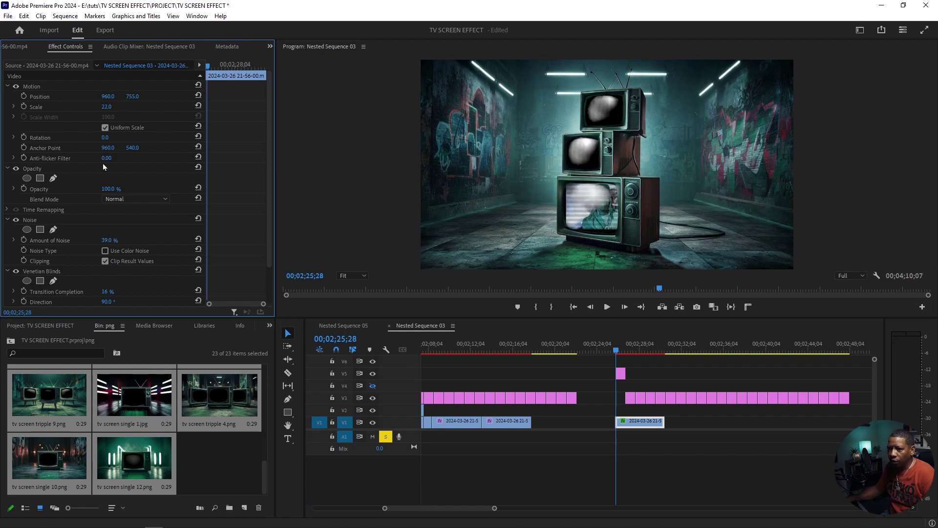
pyautogui.moveTo(104, 137); pyautogui.dragTo(109, 138)
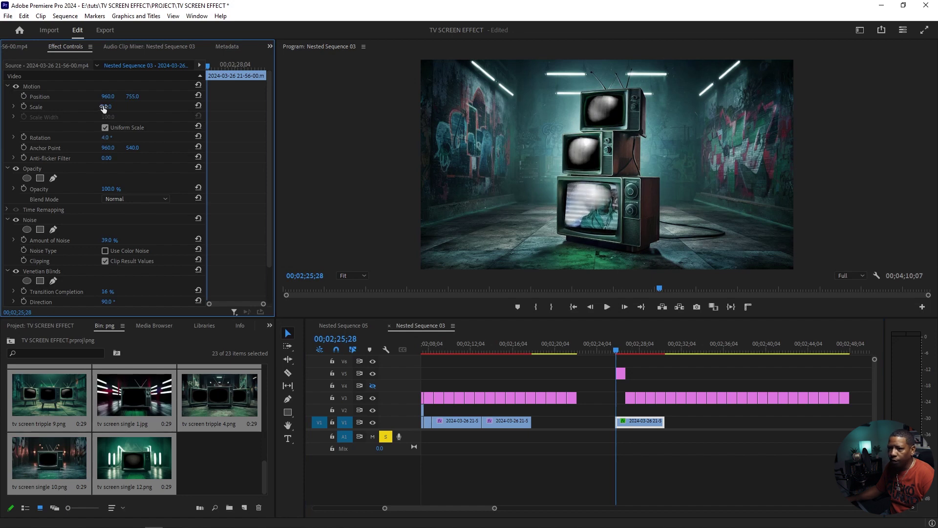
pyautogui.moveTo(106, 106); pyautogui.dragTo(111, 107)
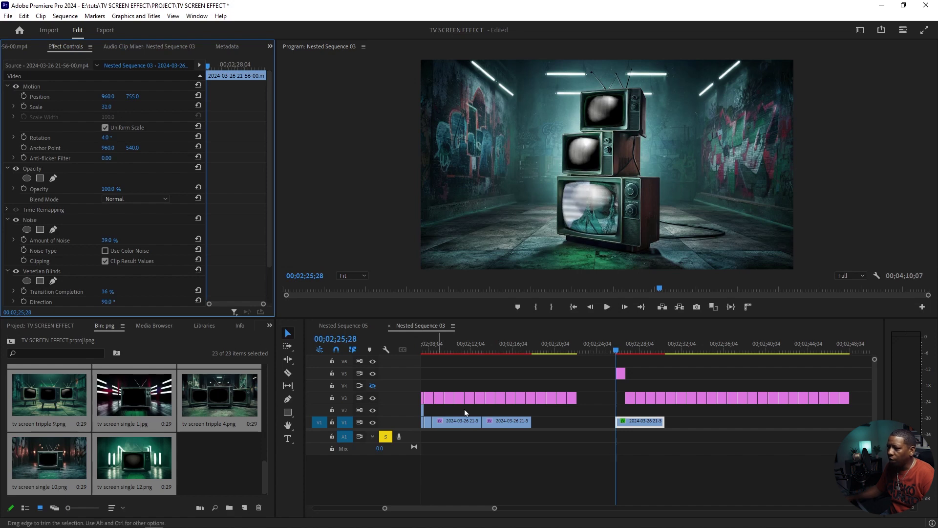
# Copy the footage onto V2 and reposition and resize the copy into the middle TV screen
pyautogui.click(633, 423)
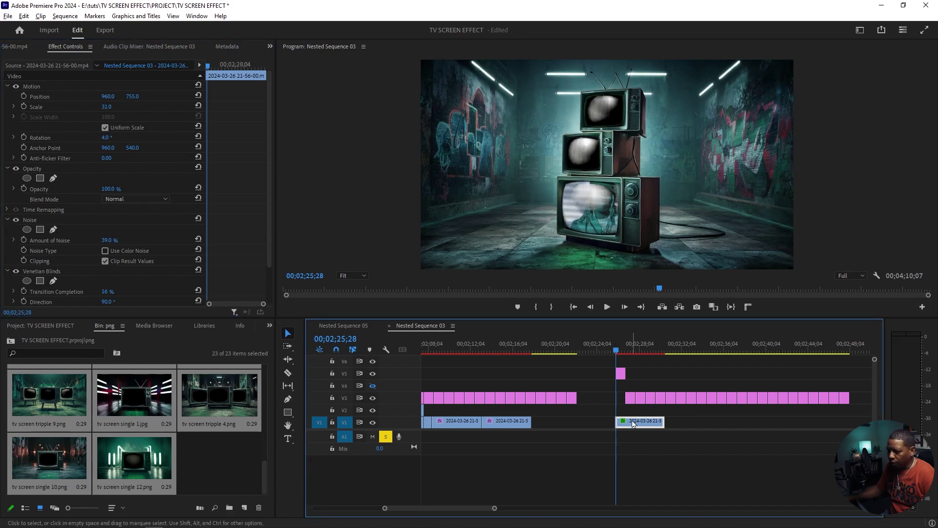
pyautogui.moveTo(633, 423); pyautogui.dragTo(633, 411)
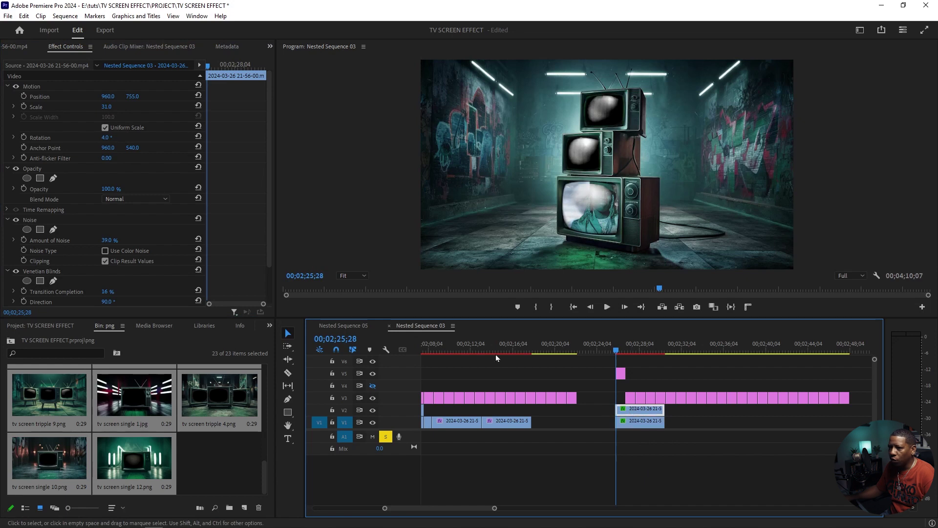
pyautogui.moveTo(134, 99); pyautogui.dragTo(138, 97)
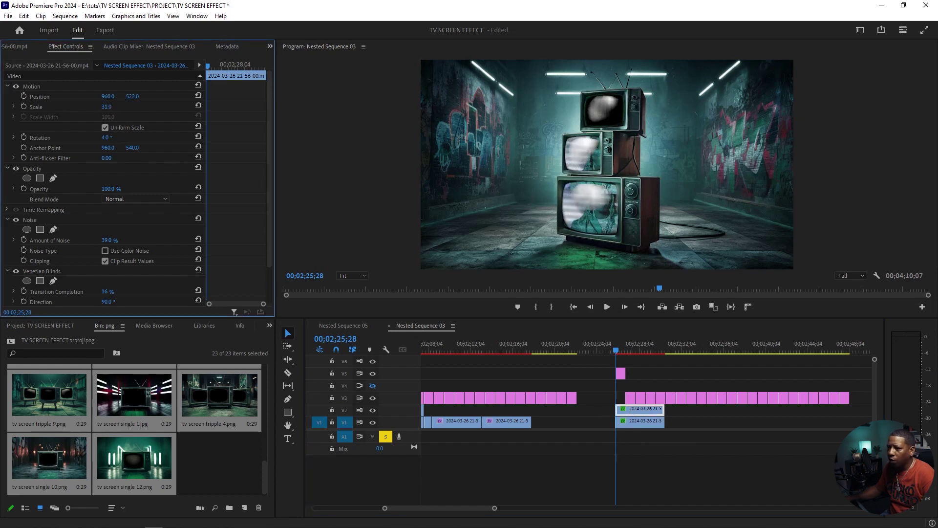
pyautogui.moveTo(106, 107); pyautogui.dragTo(92, 107)
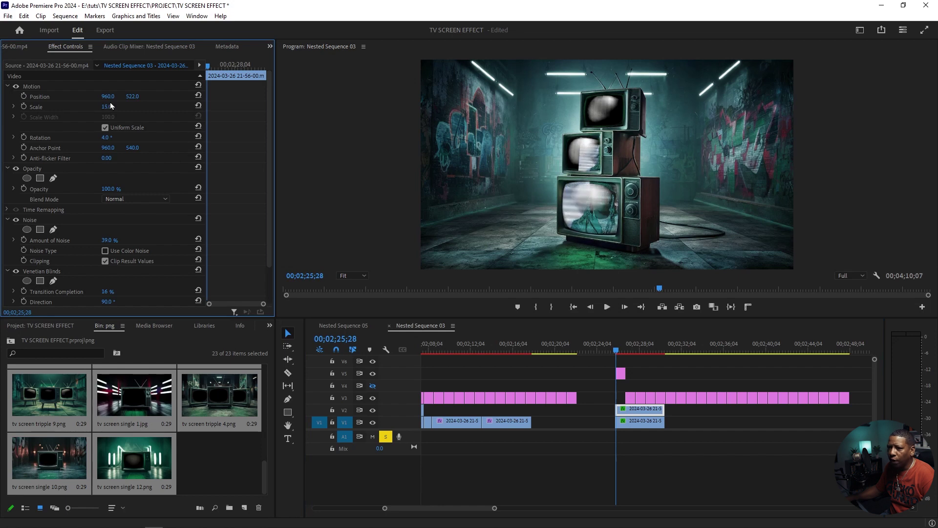
pyautogui.moveTo(108, 97)
pyautogui.mouseDown()
pyautogui.moveTo(93, 98)
pyautogui.moveTo(107, 99)
pyautogui.mouseUp()
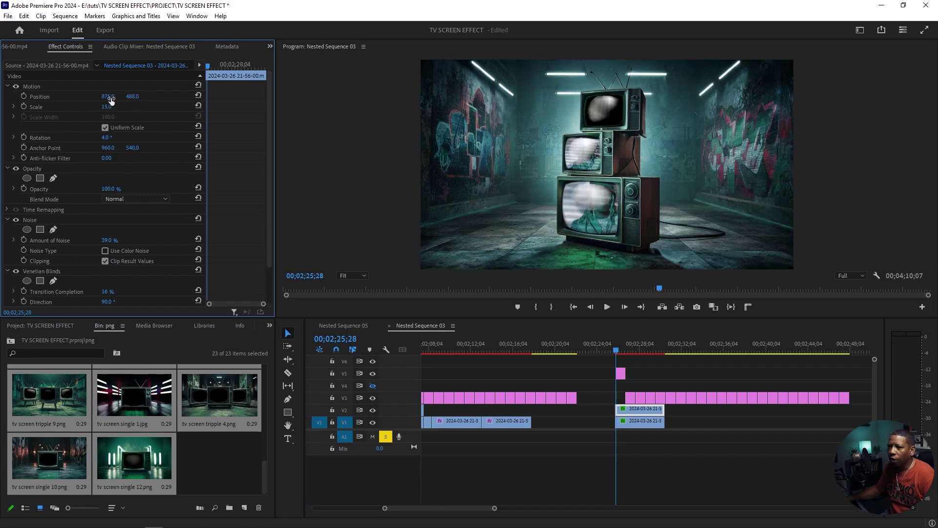
pyautogui.moveTo(106, 107); pyautogui.dragTo(118, 107)
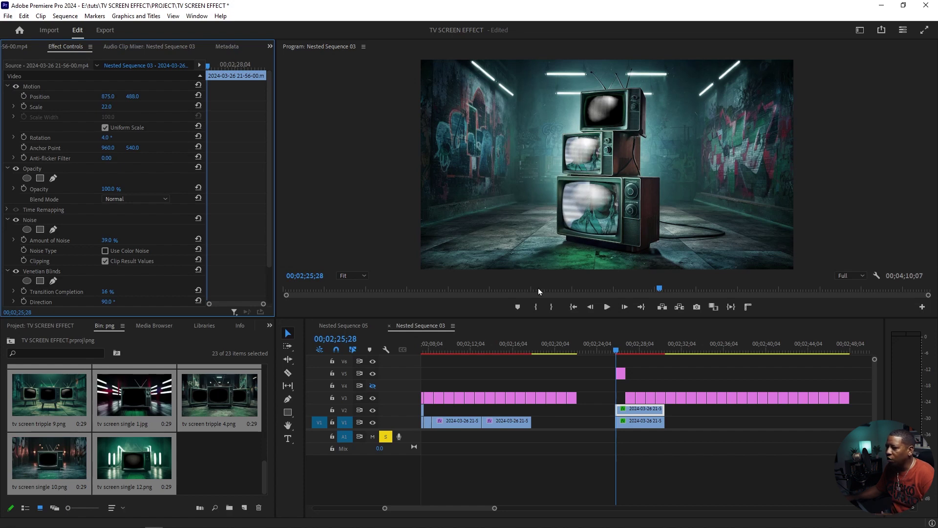
pyautogui.moveTo(628, 384)
pyautogui.mouseDown()
pyautogui.moveTo(742, 401)
pyautogui.moveTo(852, 402)
pyautogui.mouseUp()
# Copy the footage under the single green TV image and fit it at Scale 34, lowered into the screen
pyautogui.moveTo(617, 350); pyautogui.dragTo(678, 353)
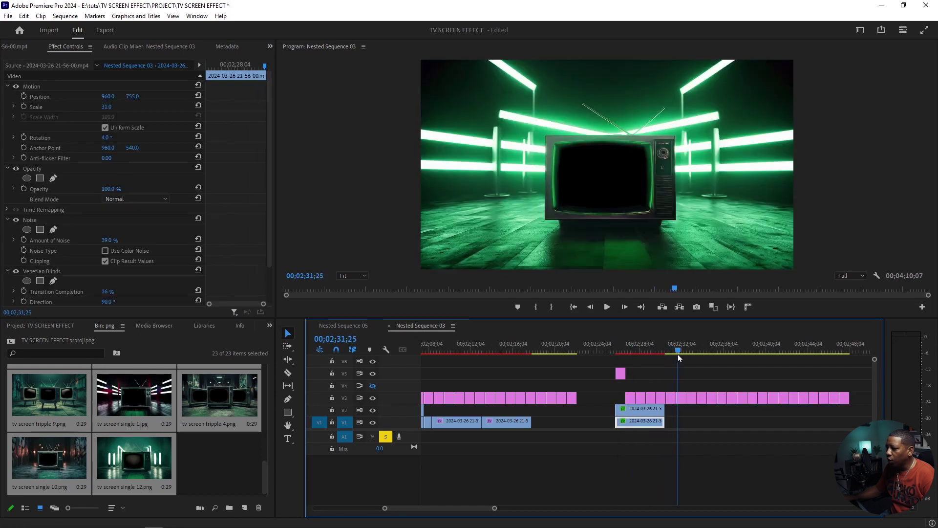
pyautogui.click(681, 400)
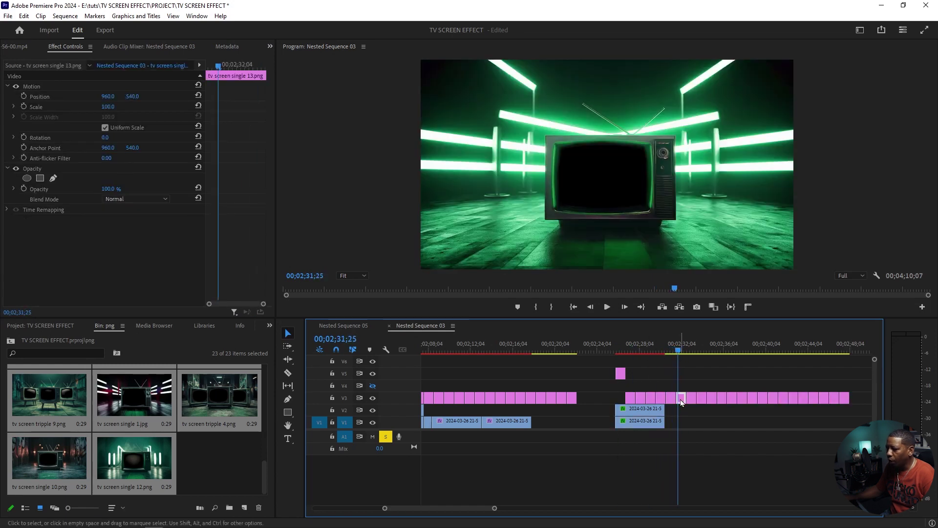
pyautogui.moveTo(659, 422); pyautogui.dragTo(698, 426)
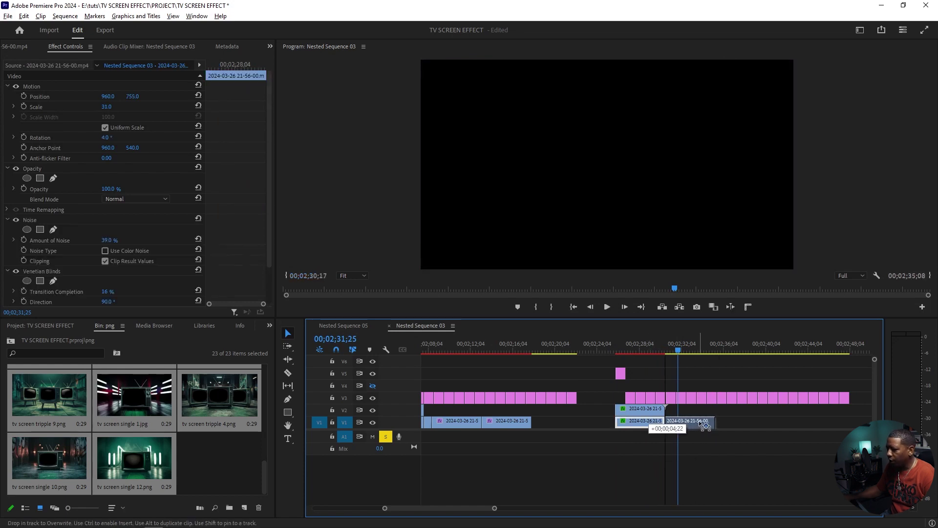
pyautogui.moveTo(697, 426); pyautogui.dragTo(706, 426)
pyautogui.click(678, 425)
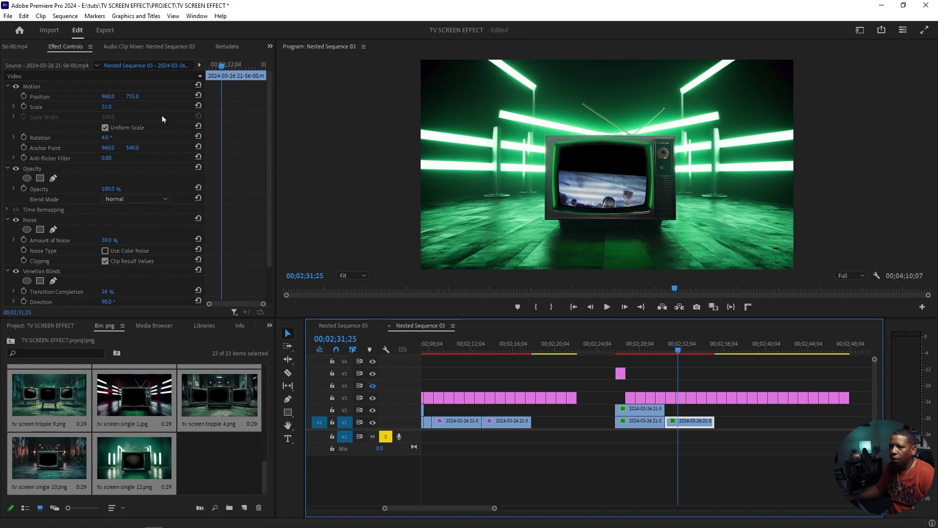
pyautogui.moveTo(108, 107)
pyautogui.mouseDown()
pyautogui.moveTo(120, 107)
pyautogui.moveTo(98, 97)
pyautogui.moveTo(139, 97)
pyautogui.mouseUp()
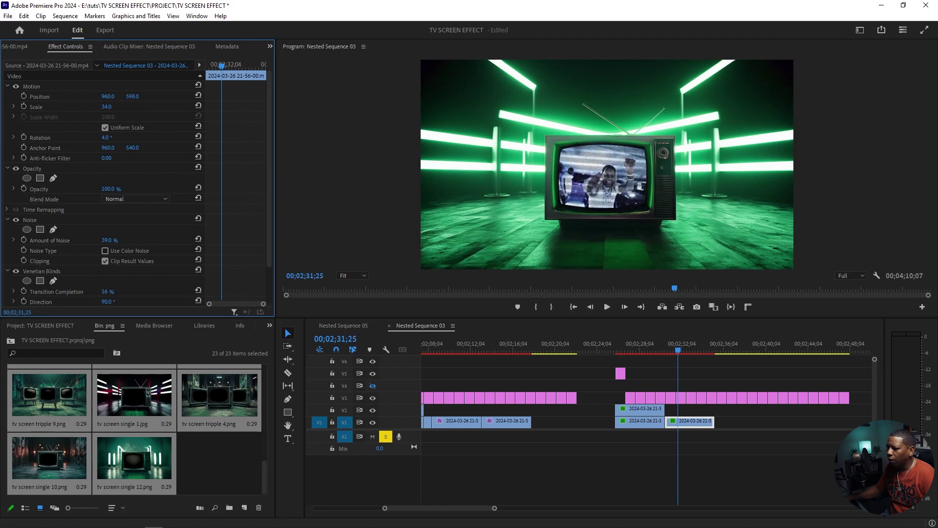
pyautogui.press('space')
pyautogui.press('space')
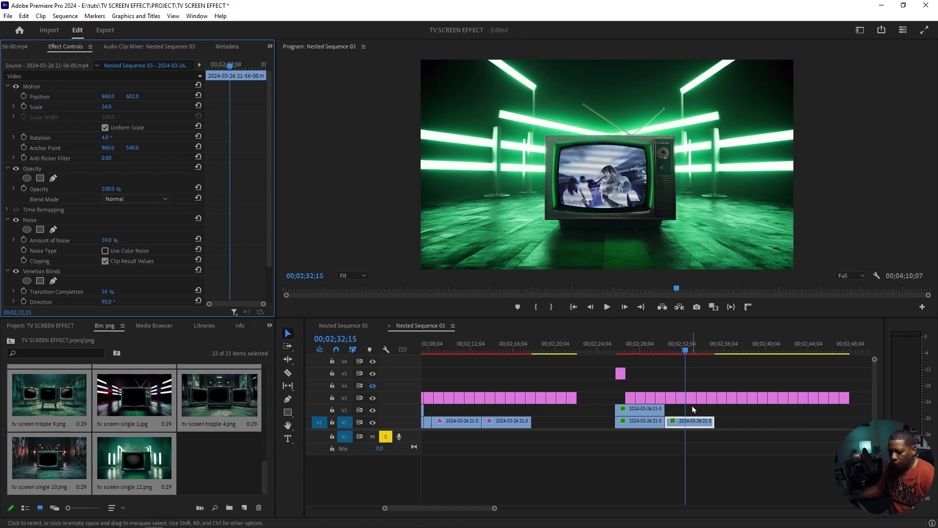
# Move the green TV image and its footage to V6 and V4, lengthen both, and nest them
pyautogui.moveTo(690, 405)
pyautogui.mouseDown()
pyautogui.moveTo(683, 424)
pyautogui.moveTo(685, 370)
pyautogui.mouseUp()
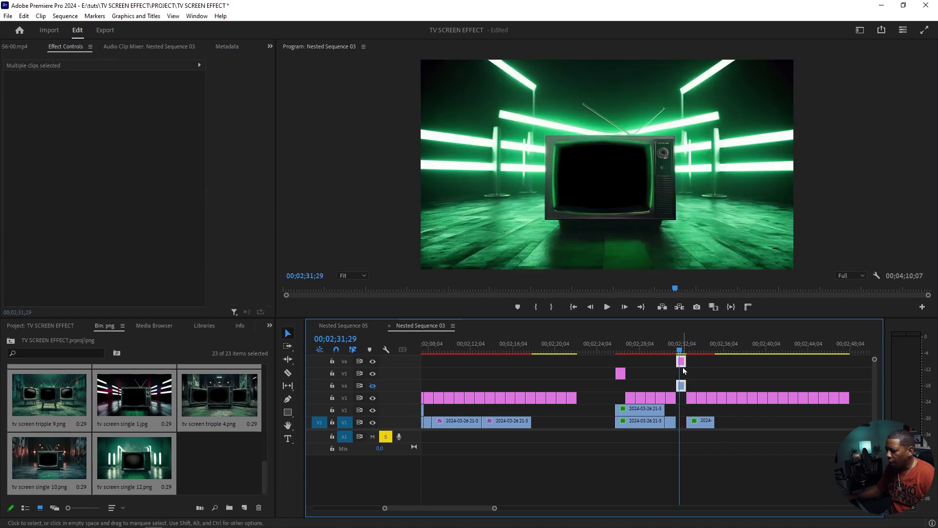
pyautogui.moveTo(681, 349); pyautogui.dragTo(683, 349)
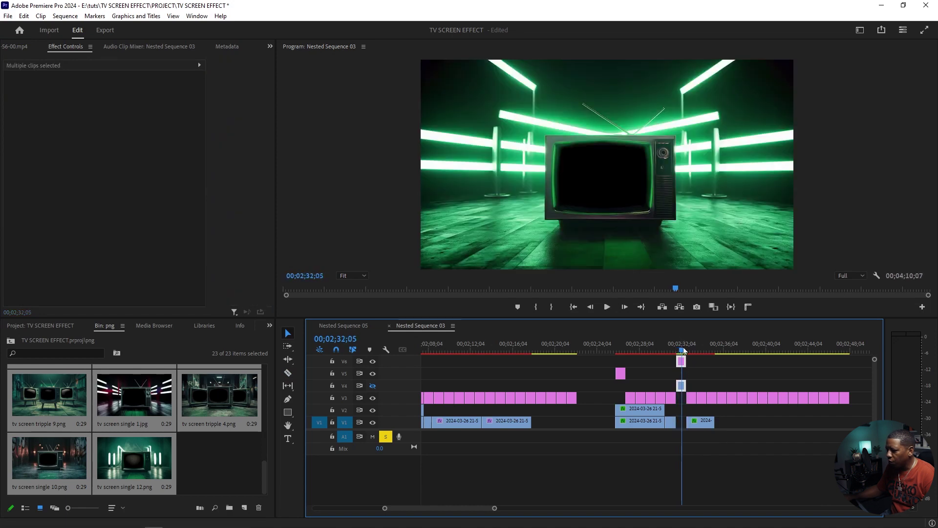
pyautogui.click(375, 387)
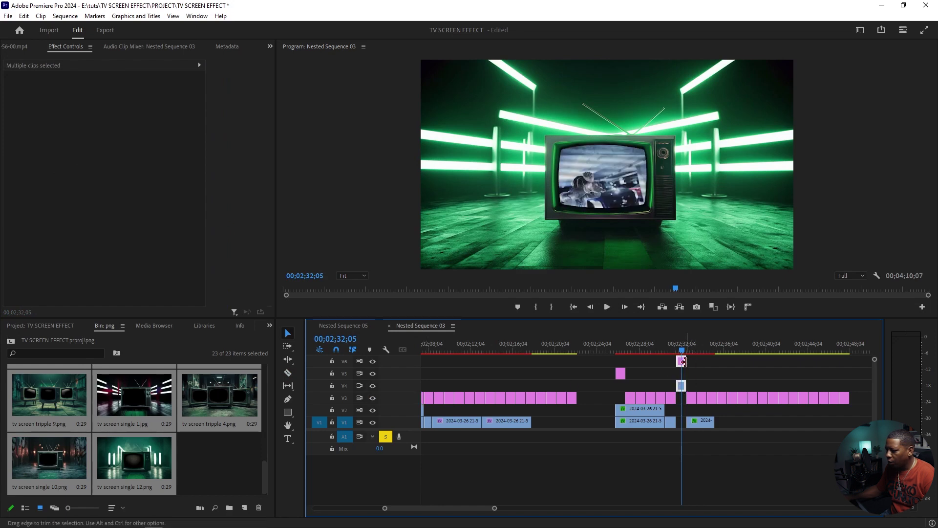
pyautogui.moveTo(683, 361); pyautogui.dragTo(709, 360)
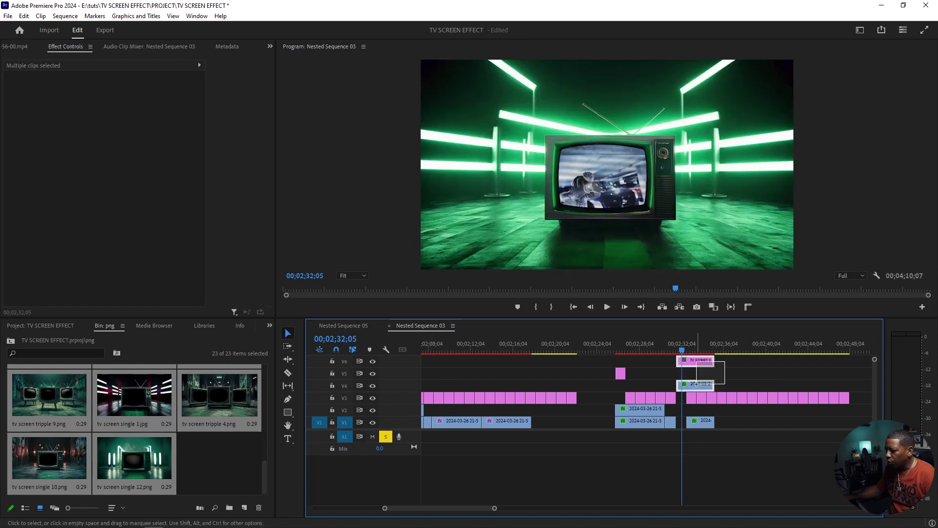
pyautogui.rightClick(696, 385)
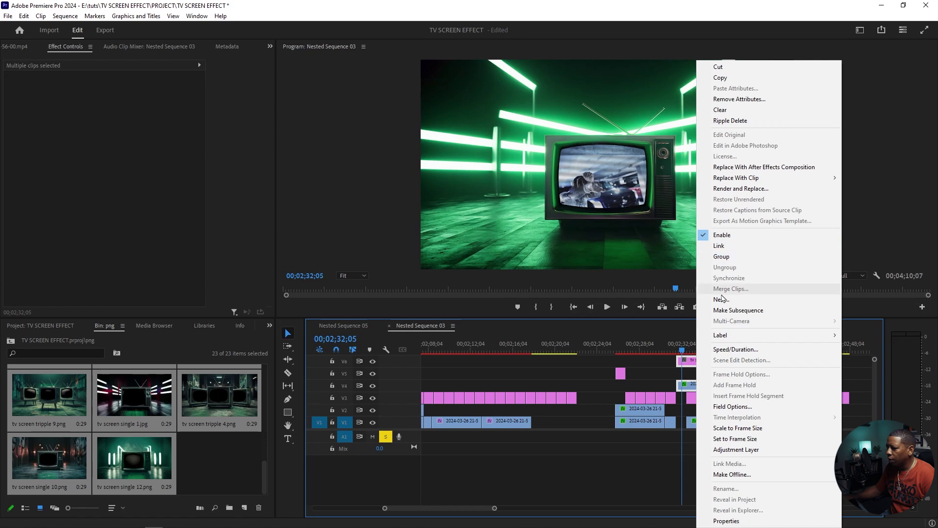
pyautogui.click(721, 299)
# Confirm the nested sequence and select the new nested clip on V4
pyautogui.click(461, 280)
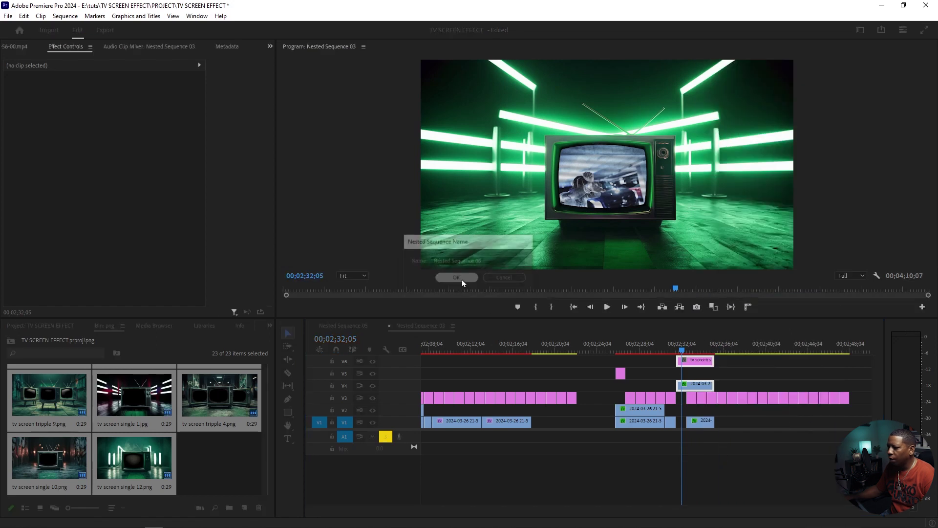
pyautogui.click(676, 350)
pyautogui.click(695, 384)
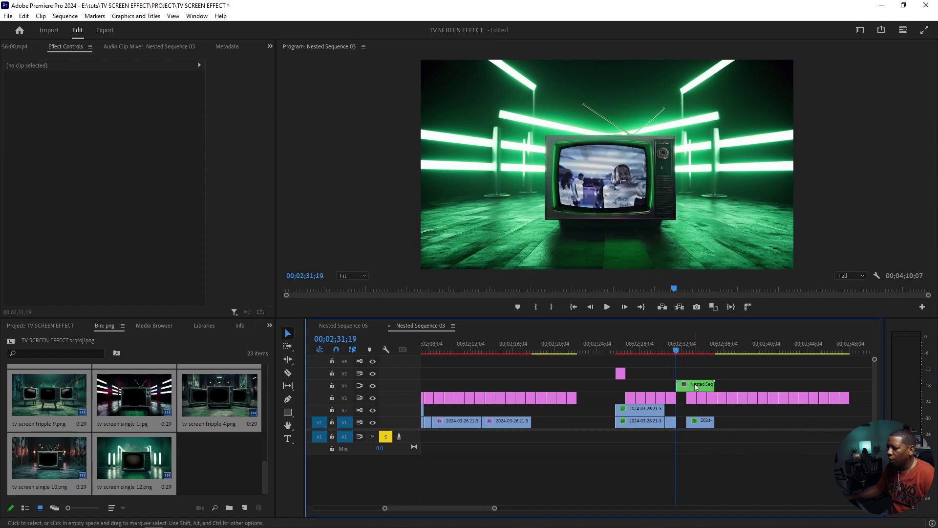
# Apply Transform to the nested clip and set a starting Scale keyframe, then advance about three seconds
pyautogui.click(269, 326)
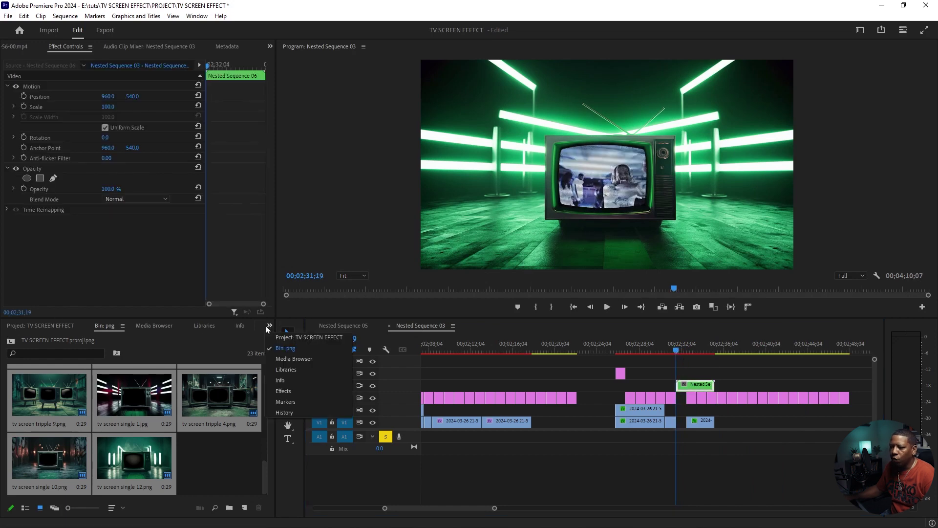
pyautogui.click(286, 391)
pyautogui.moveTo(47, 448); pyautogui.dragTo(695, 384)
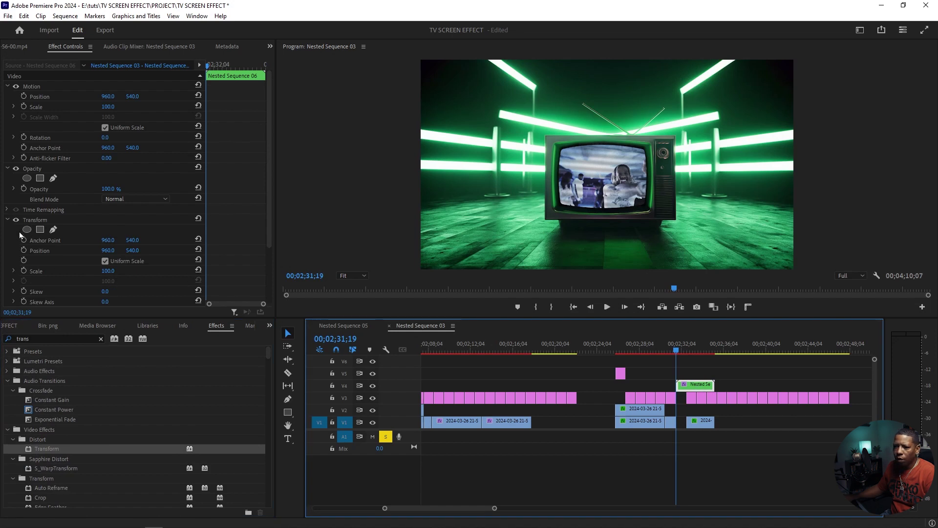
pyautogui.click(24, 271)
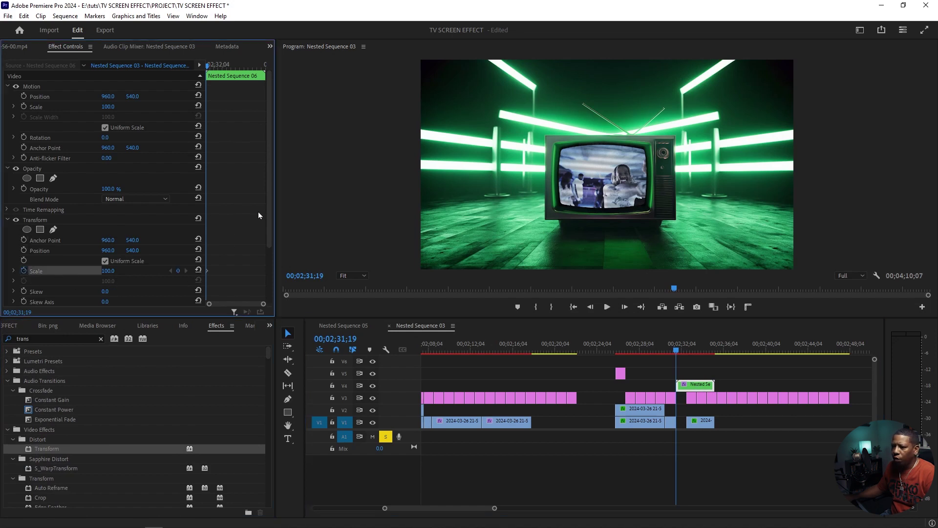
pyautogui.scroll(-3, 271, 223)
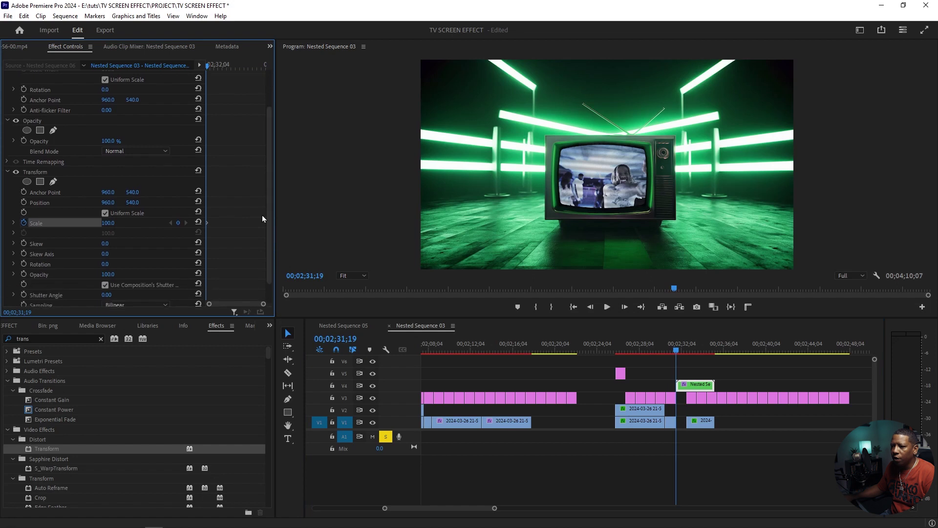
pyautogui.moveTo(207, 66); pyautogui.dragTo(255, 75)
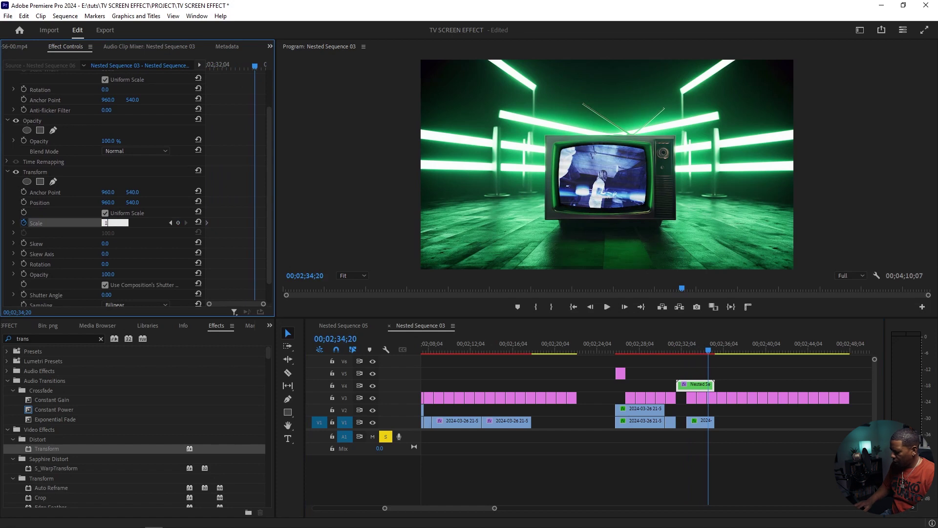
pyautogui.write('10')
# Set the later Scale keyframe to 110, move it later, and preview the slow zoom
pyautogui.press('Return')
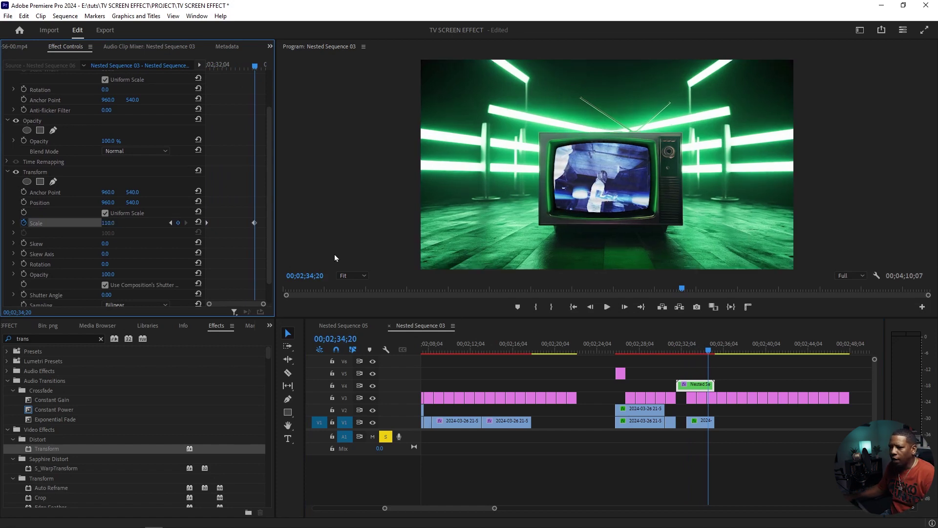
pyautogui.moveTo(254, 222); pyautogui.dragTo(271, 224)
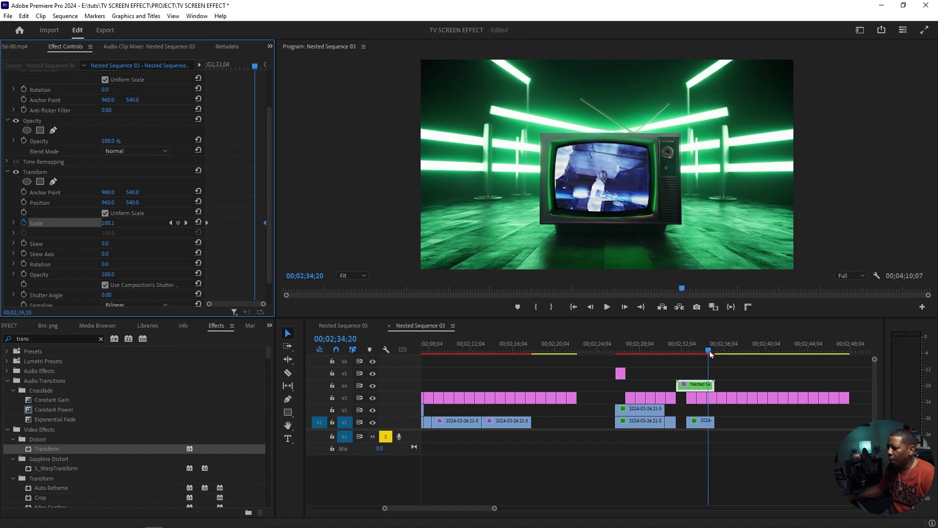
pyautogui.moveTo(709, 351); pyautogui.dragTo(677, 352)
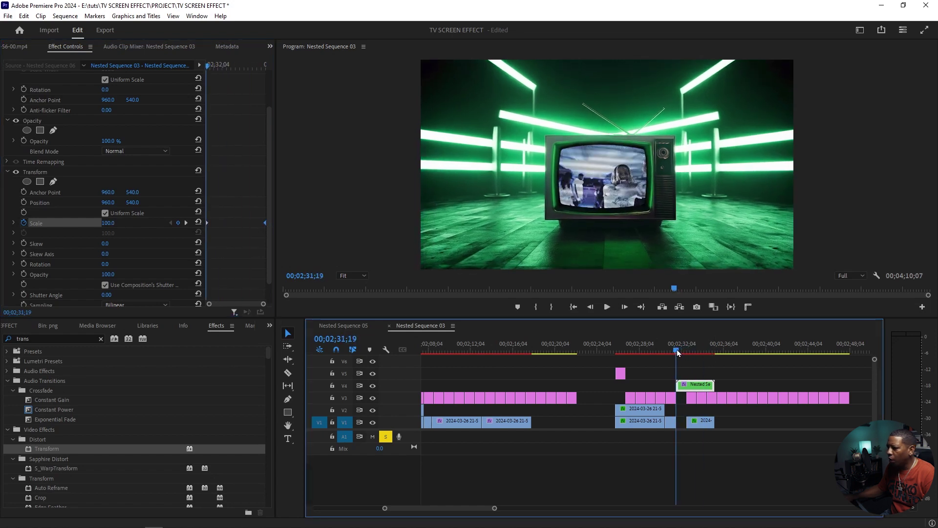
pyautogui.press('space')
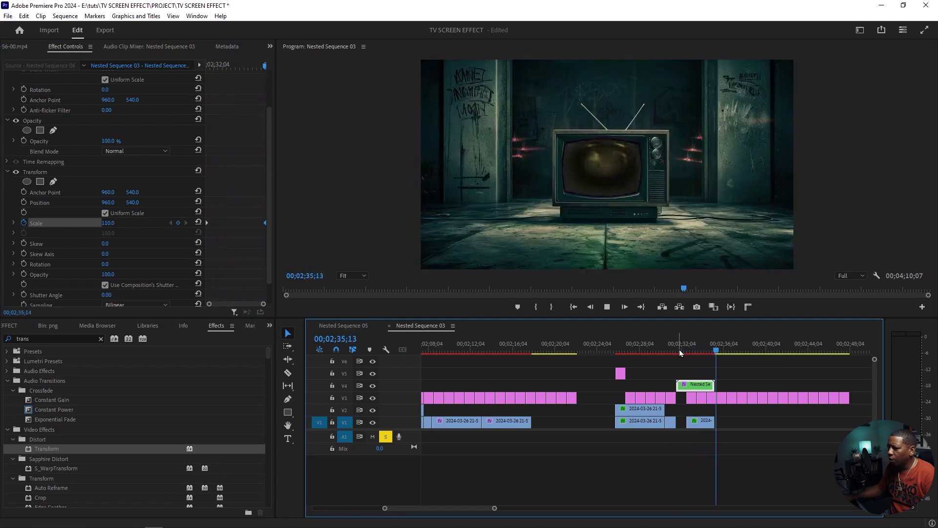
pyautogui.press('space')
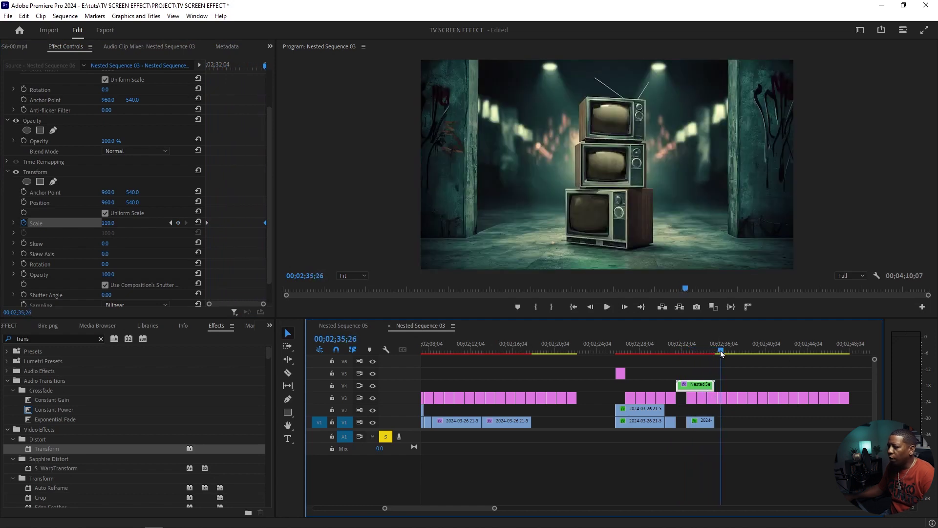
pyautogui.moveTo(721, 351); pyautogui.dragTo(739, 351)
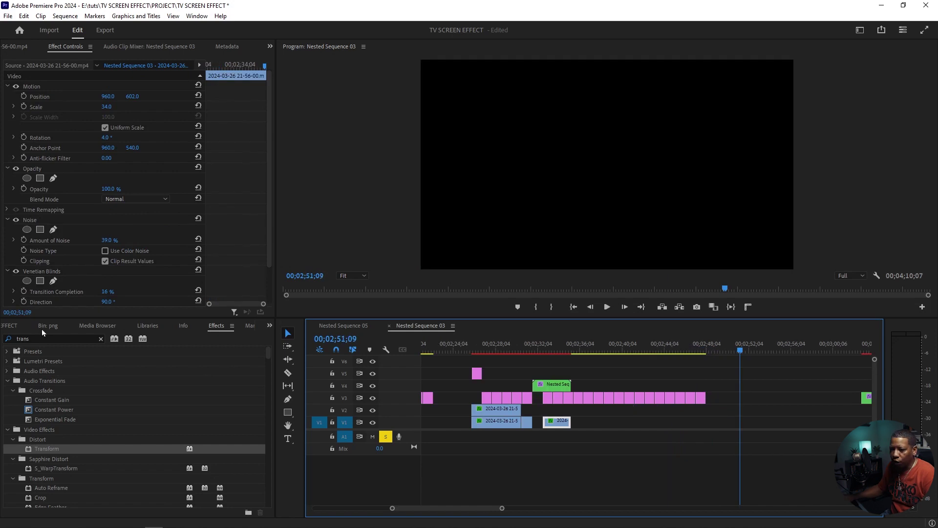
# Place the graffiti-room green-screen TV image on V3 above the footage at 02;51;09
pyautogui.click(270, 326)
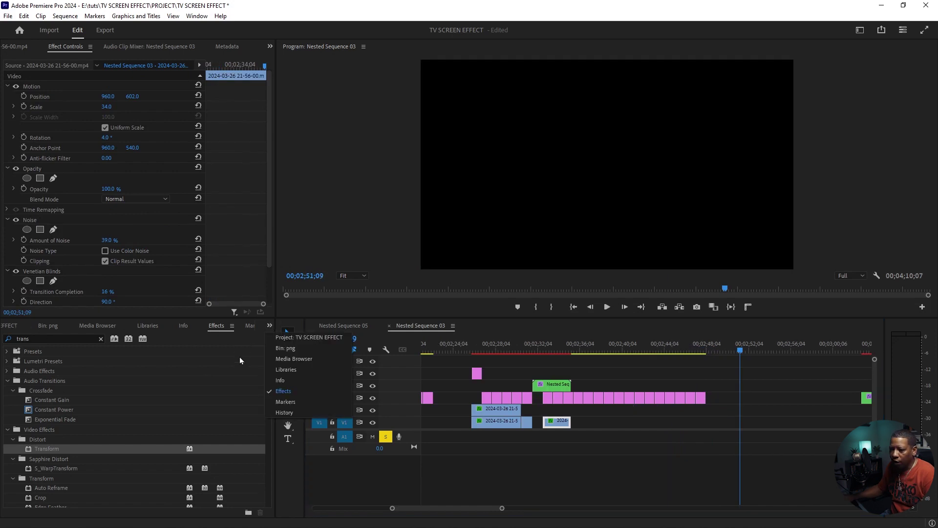
pyautogui.click(287, 393)
pyautogui.scroll(3, 174, 434)
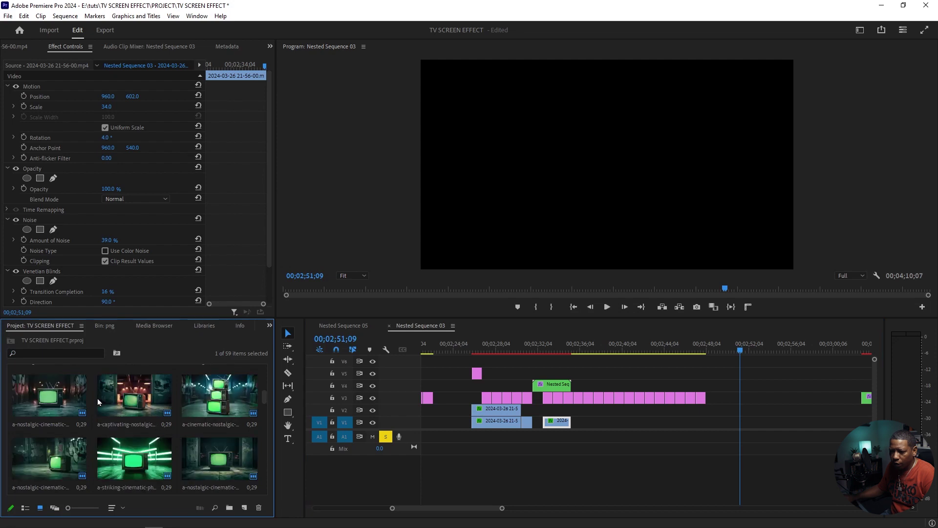
pyautogui.moveTo(42, 403); pyautogui.dragTo(743, 397)
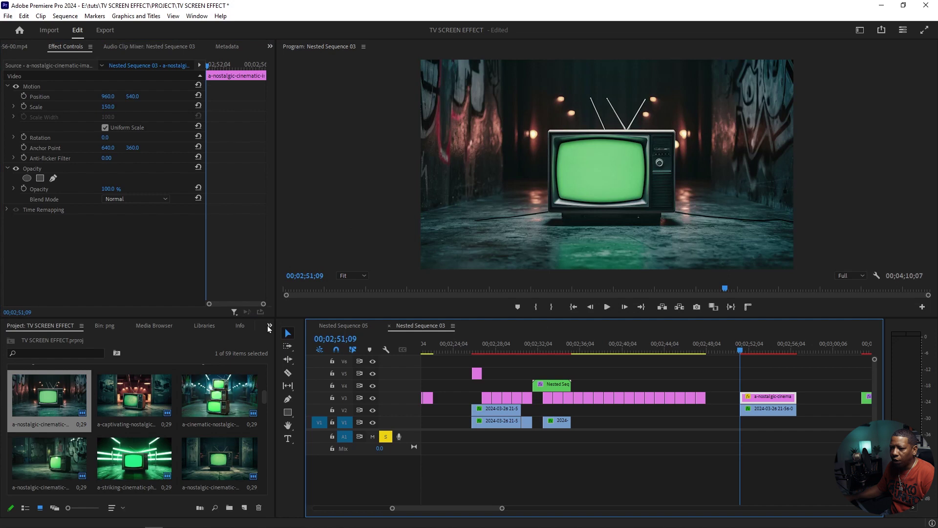
pyautogui.click(268, 327)
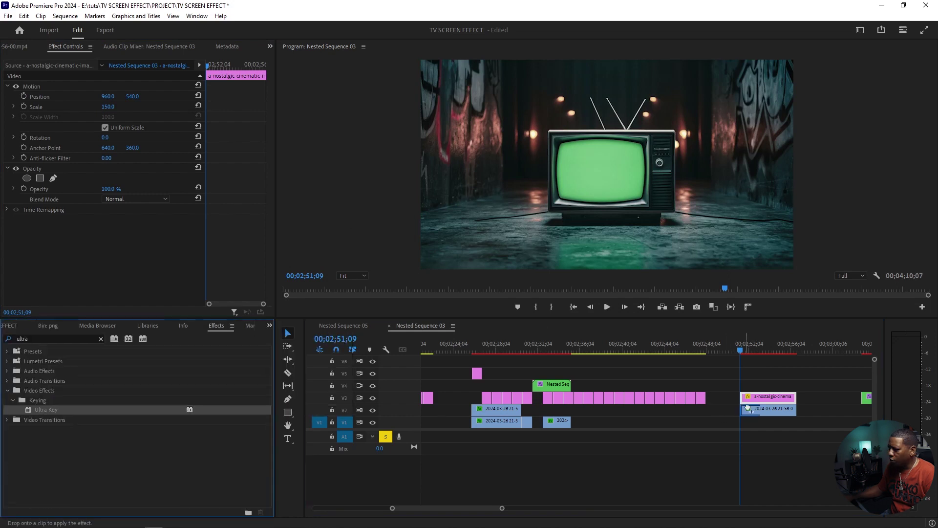
# Apply Ultra Key to the TV image, sample its green screen, and set Setting to Aggressive
pyautogui.moveTo(765, 400); pyautogui.dragTo(766, 400)
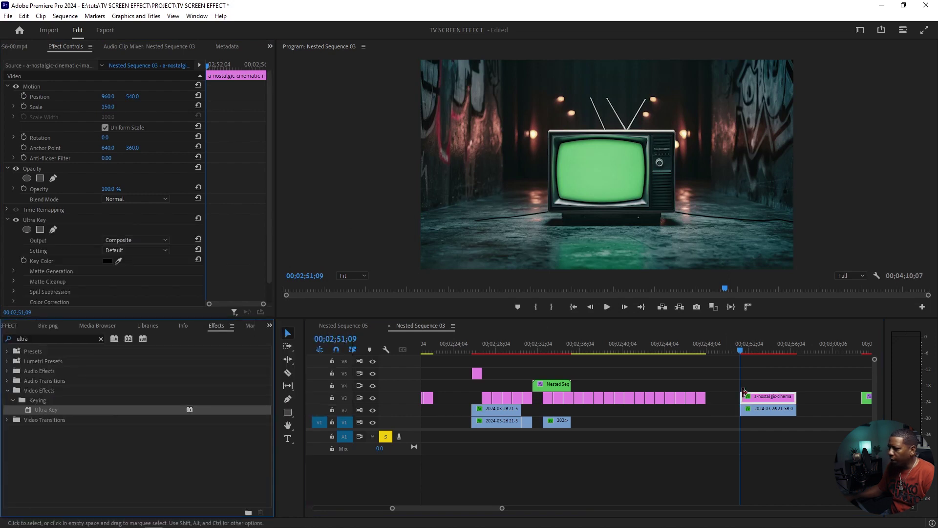
pyautogui.click(119, 261)
pyautogui.click(611, 164)
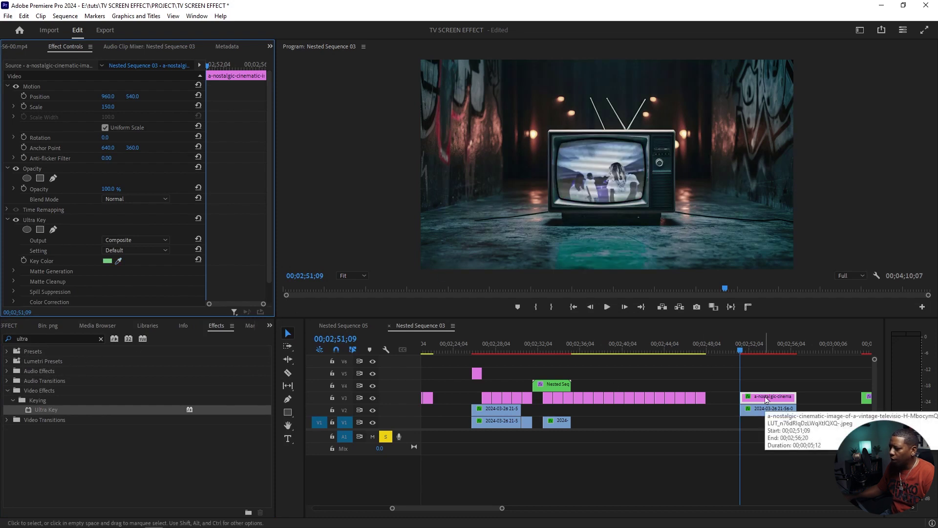
pyautogui.click(766, 399)
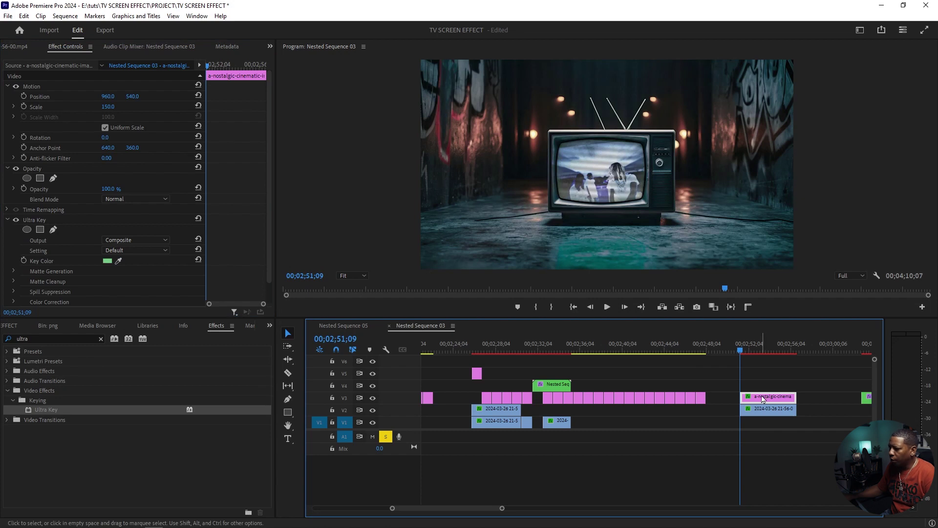
pyautogui.moveTo(740, 352); pyautogui.dragTo(770, 353)
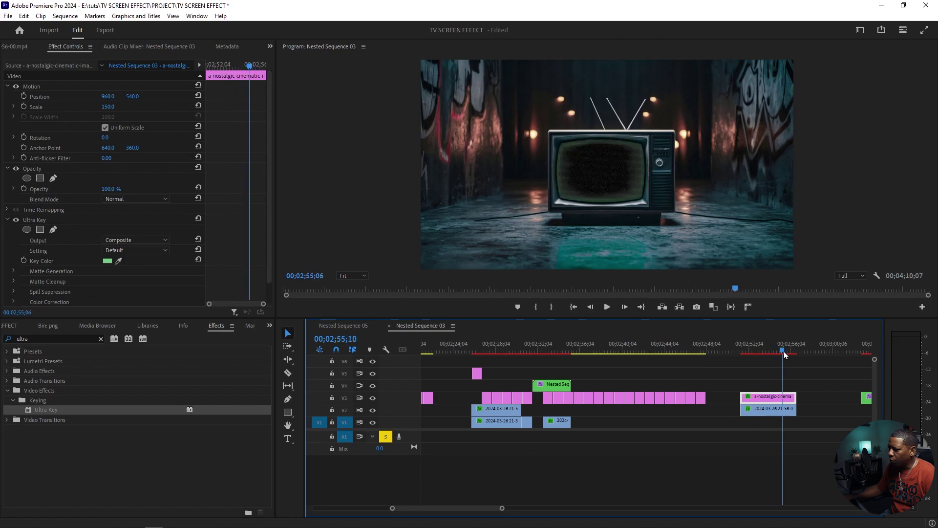
pyautogui.moveTo(771, 354); pyautogui.dragTo(795, 352)
pyautogui.press('Up')
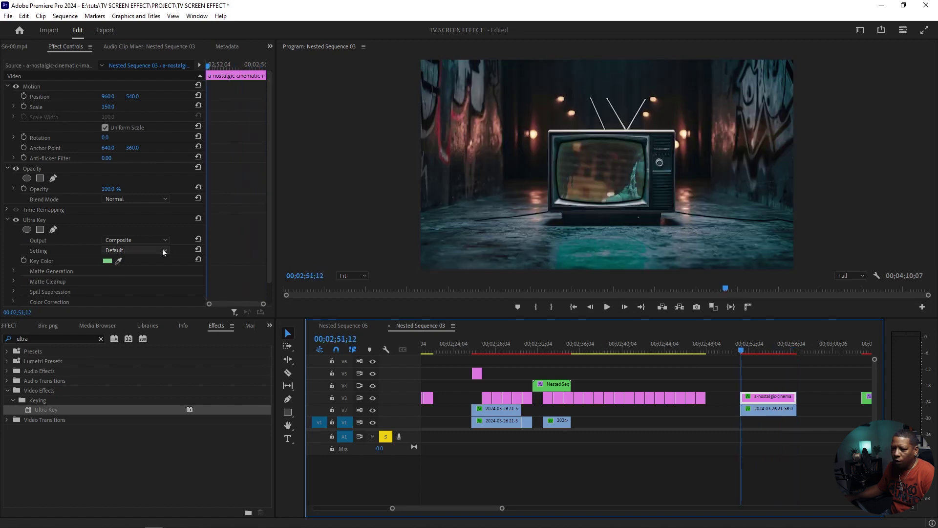
pyautogui.click(164, 252)
pyautogui.click(132, 283)
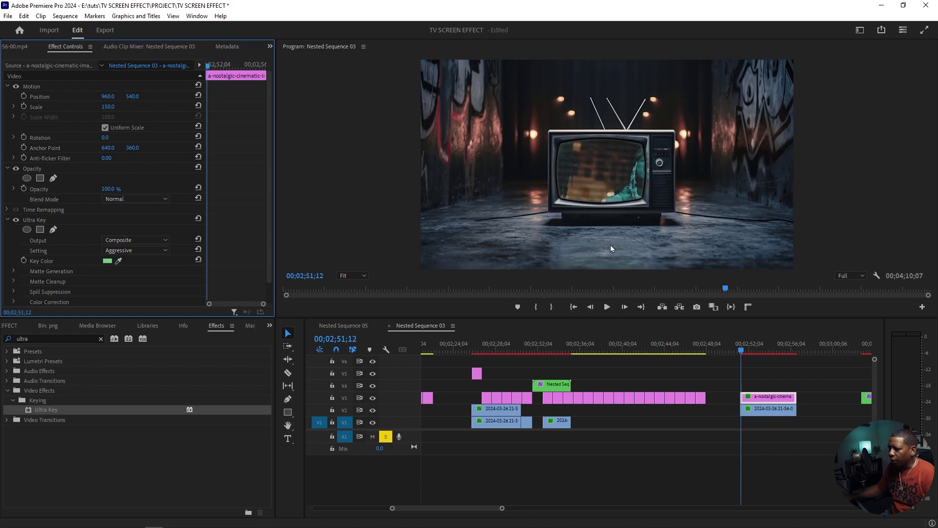
# Copy the V2 footage onto V1 and lower the copy to Position Y 1082 as a reflection
pyautogui.click(767, 400)
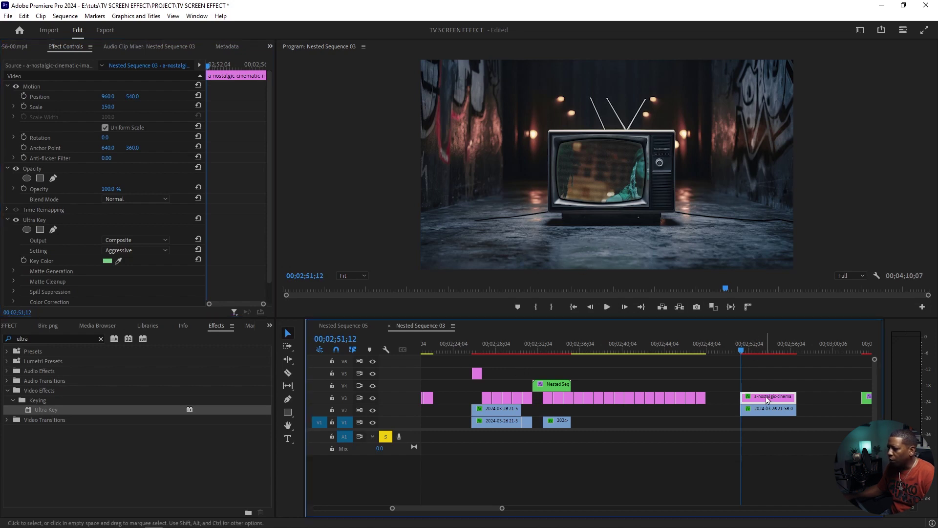
pyautogui.moveTo(765, 409); pyautogui.dragTo(769, 418)
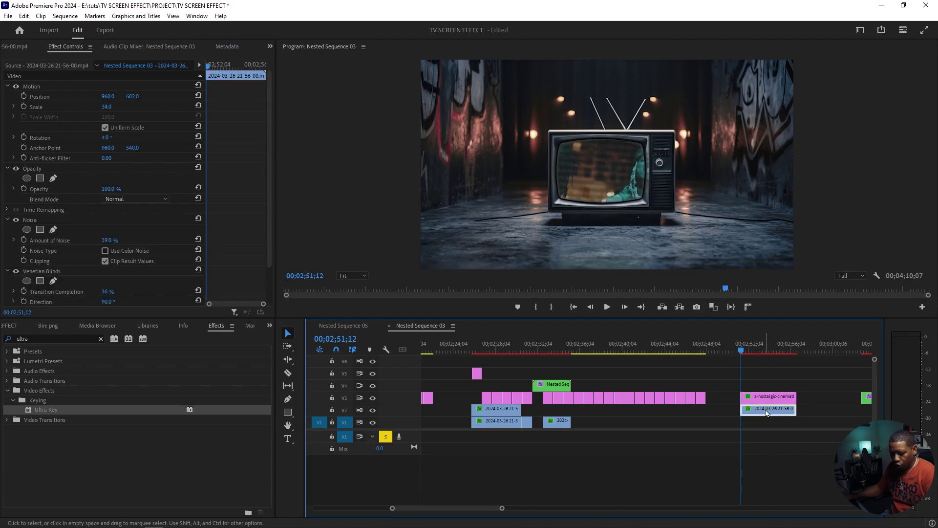
pyautogui.moveTo(769, 417); pyautogui.dragTo(770, 421)
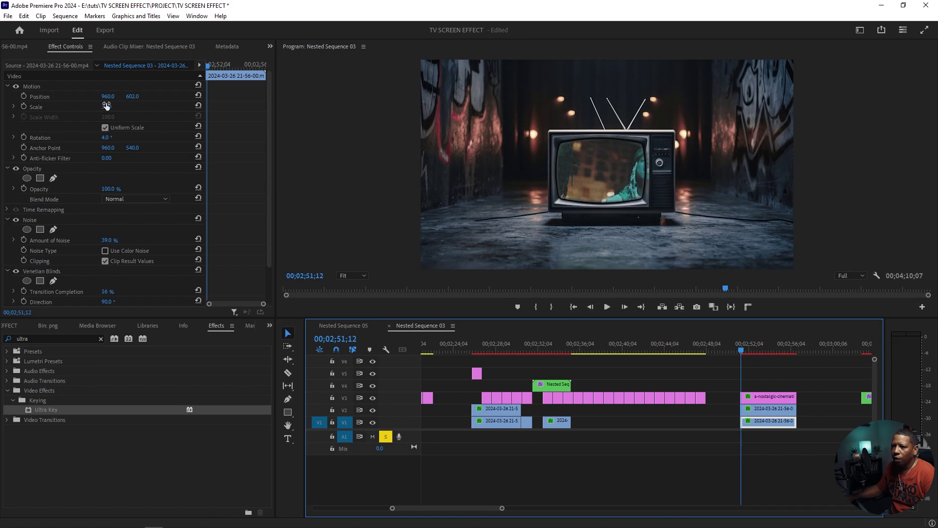
pyautogui.moveTo(129, 96); pyautogui.dragTo(132, 96)
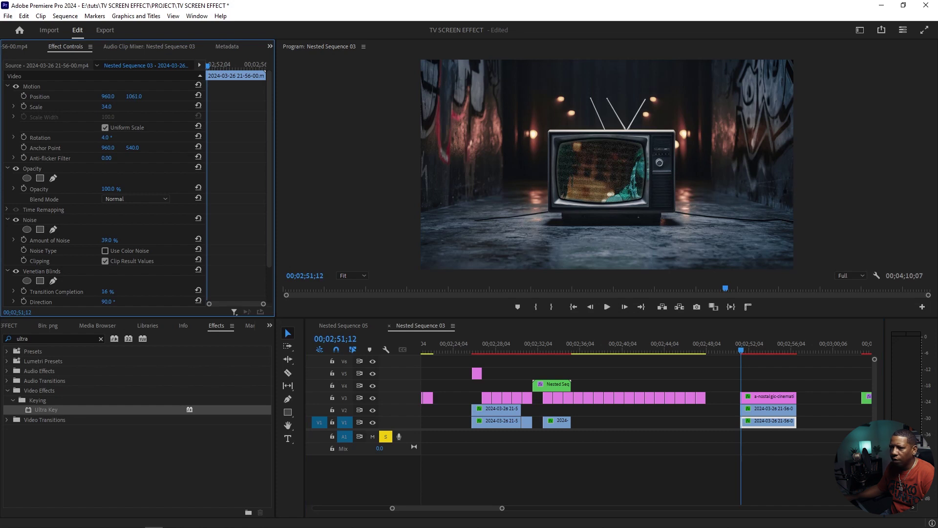
pyautogui.moveTo(132, 96); pyautogui.dragTo(132, 97)
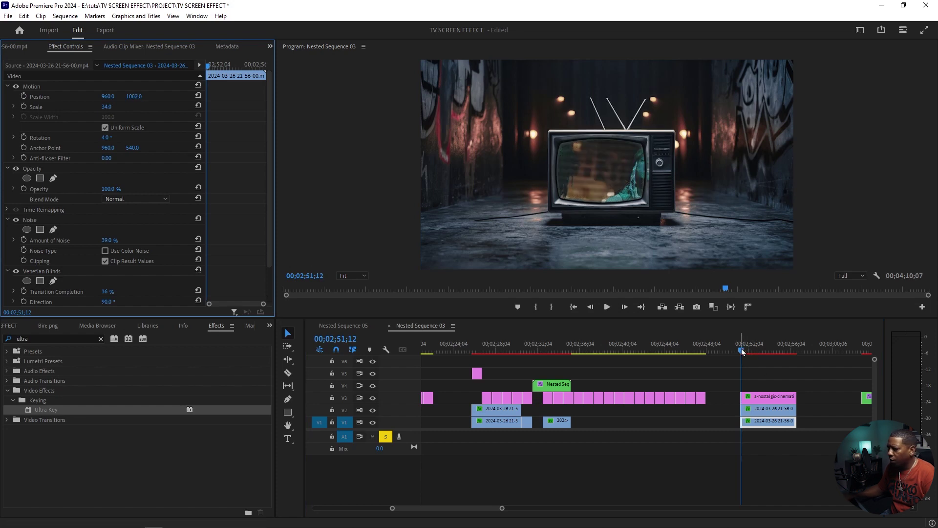
pyautogui.moveTo(741, 351); pyautogui.dragTo(752, 351)
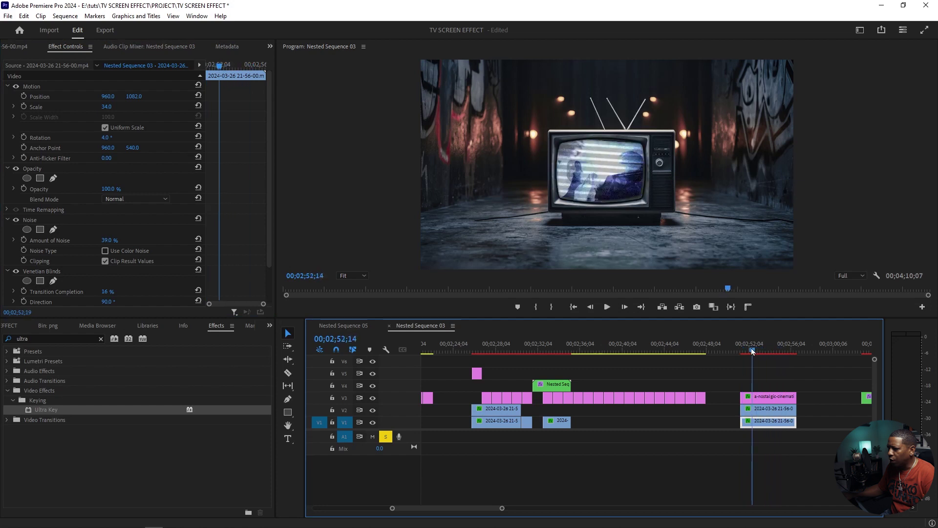
pyautogui.moveTo(752, 351)
pyautogui.mouseDown()
pyautogui.moveTo(764, 352)
pyautogui.moveTo(744, 352)
pyautogui.moveTo(782, 353)
pyautogui.moveTo(741, 356)
pyautogui.mouseUp()
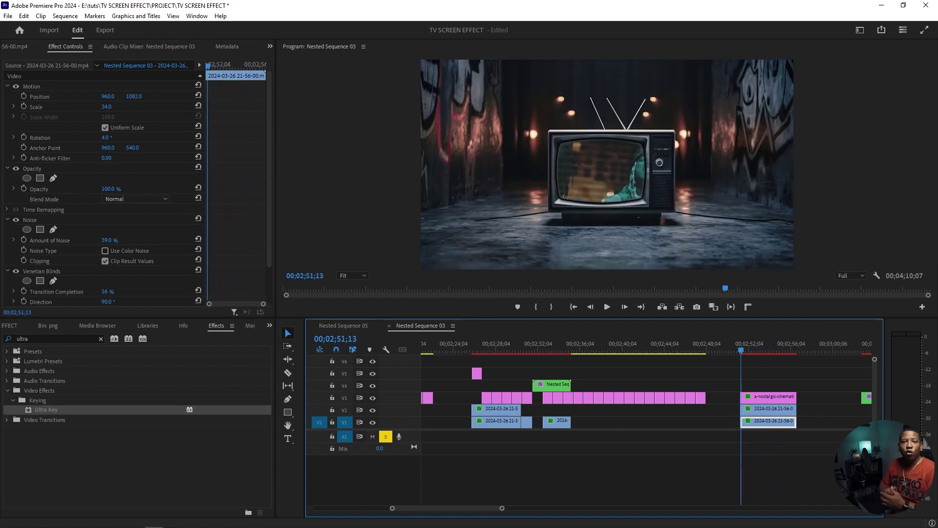